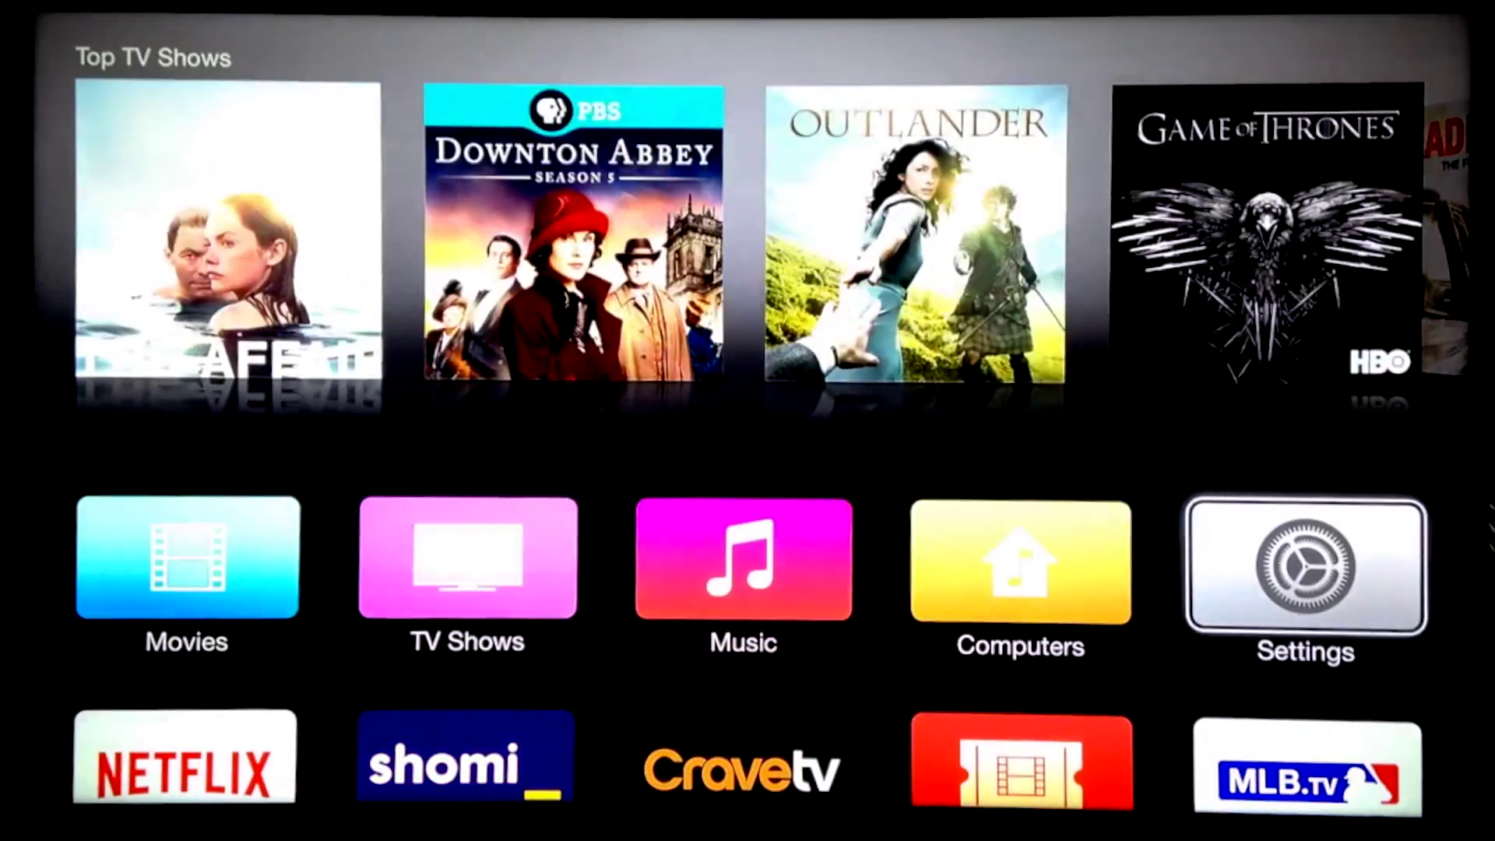
Step: Open Settings > General and scroll down to the Reset and Restart options
{"action": "key", "text": "Return"}
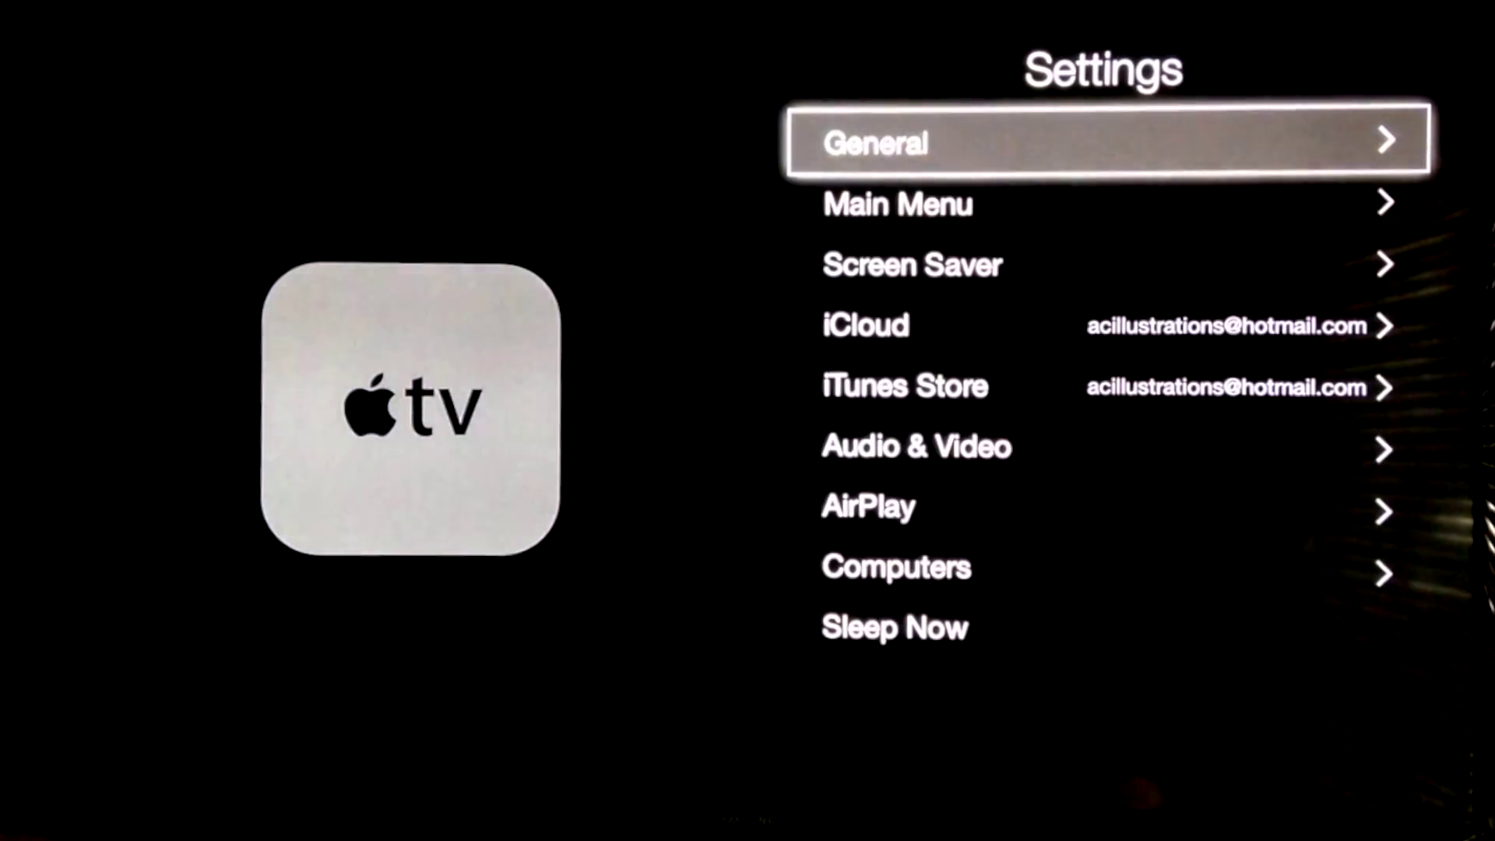
{"action": "key", "text": "Return"}
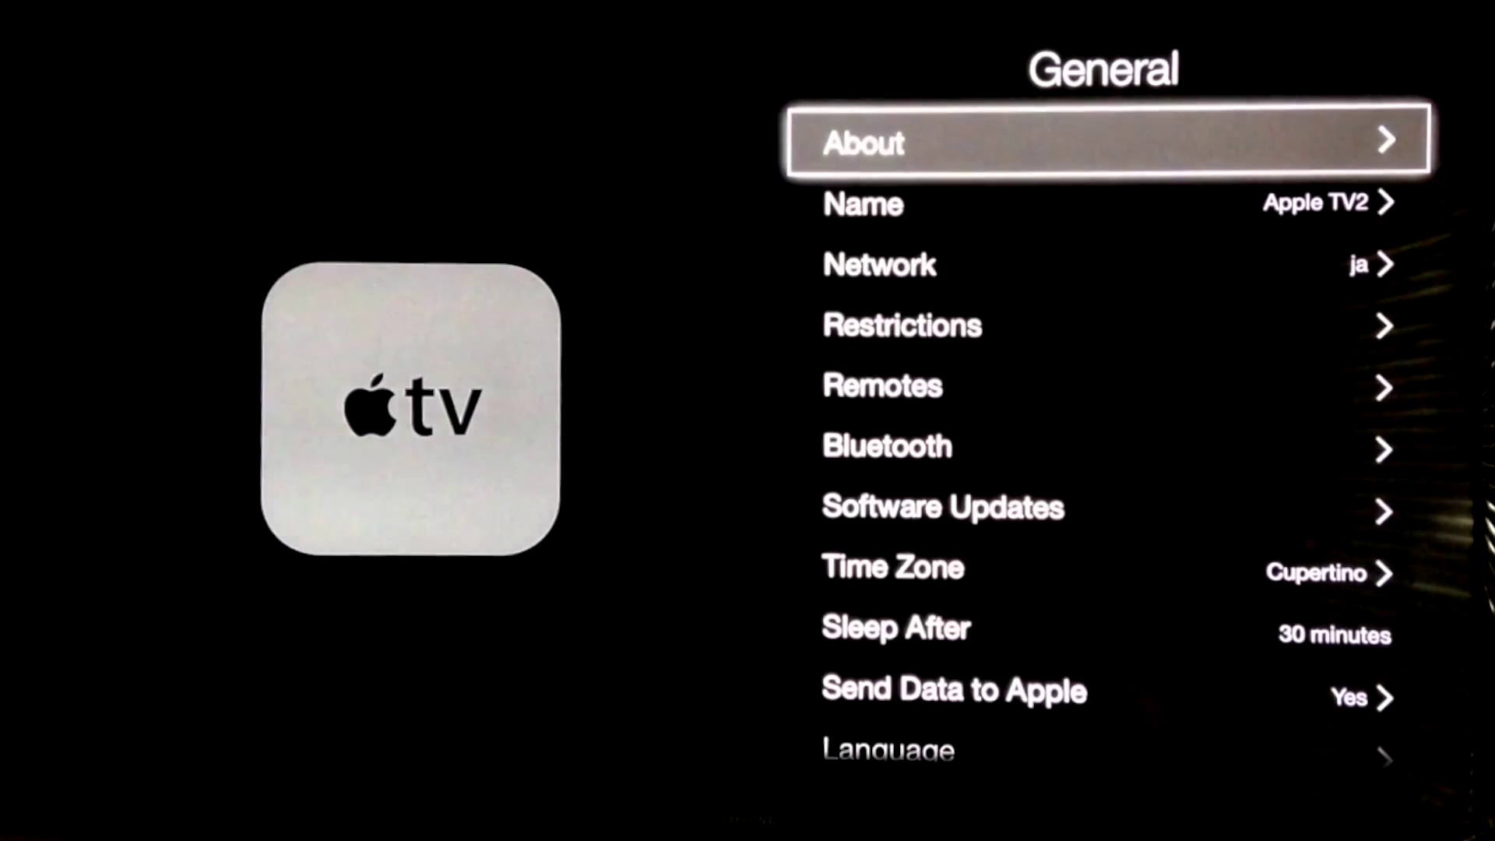
{"action": "key", "text": "Down"}
{"action": "key", "text": "Down"}
{"action": "key", "text": "Down"}
{"action": "key", "text": "Down"}
{"action": "key", "text": "Down"}
{"action": "key", "text": "Down"}
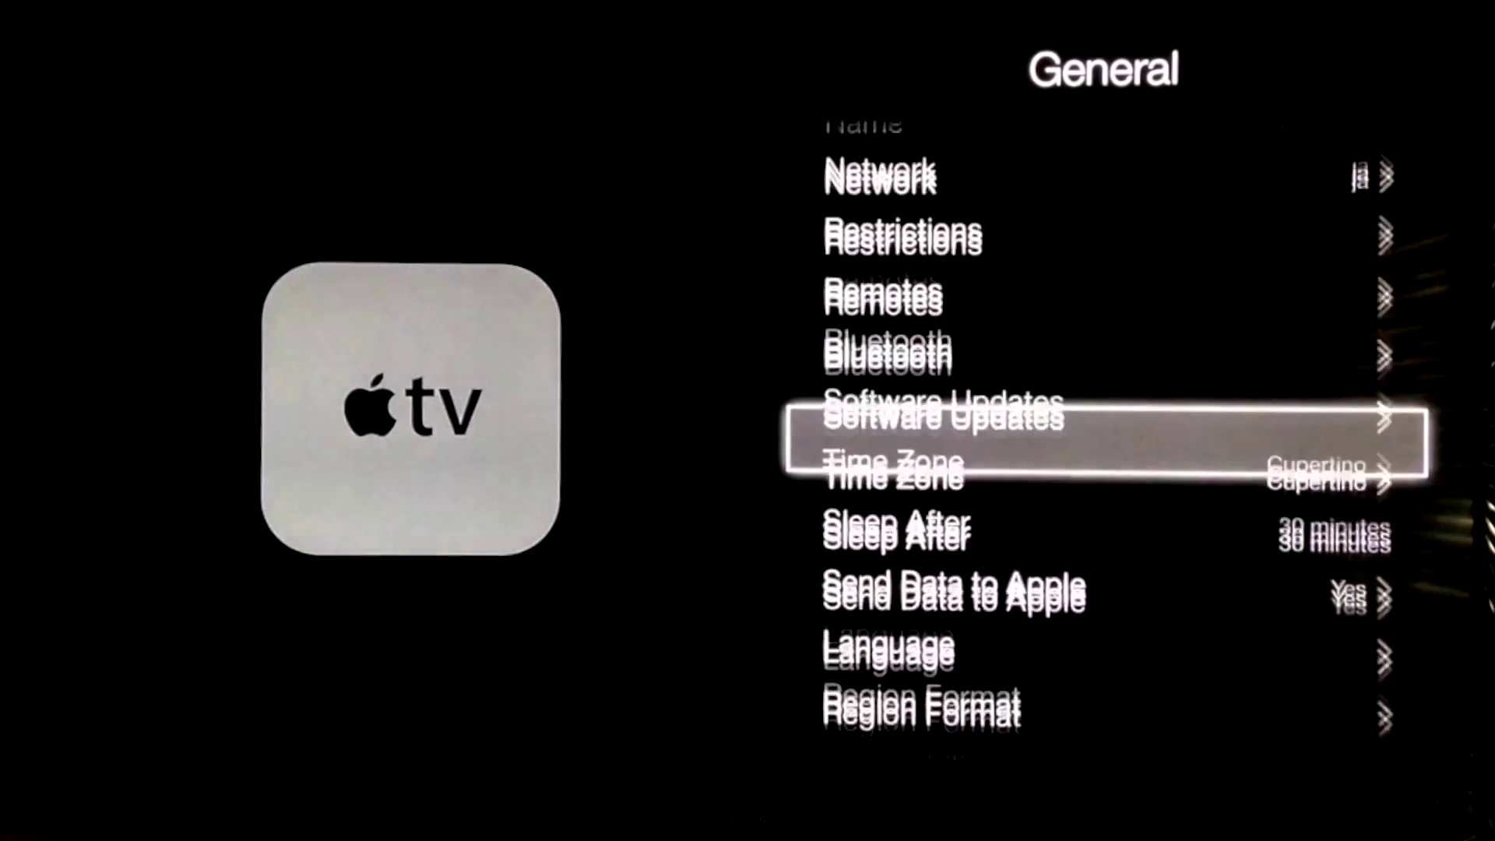
{"action": "key", "text": "Down"}
{"action": "key", "text": "Down"}
{"action": "key", "text": "Down"}
{"action": "key", "text": "Down"}
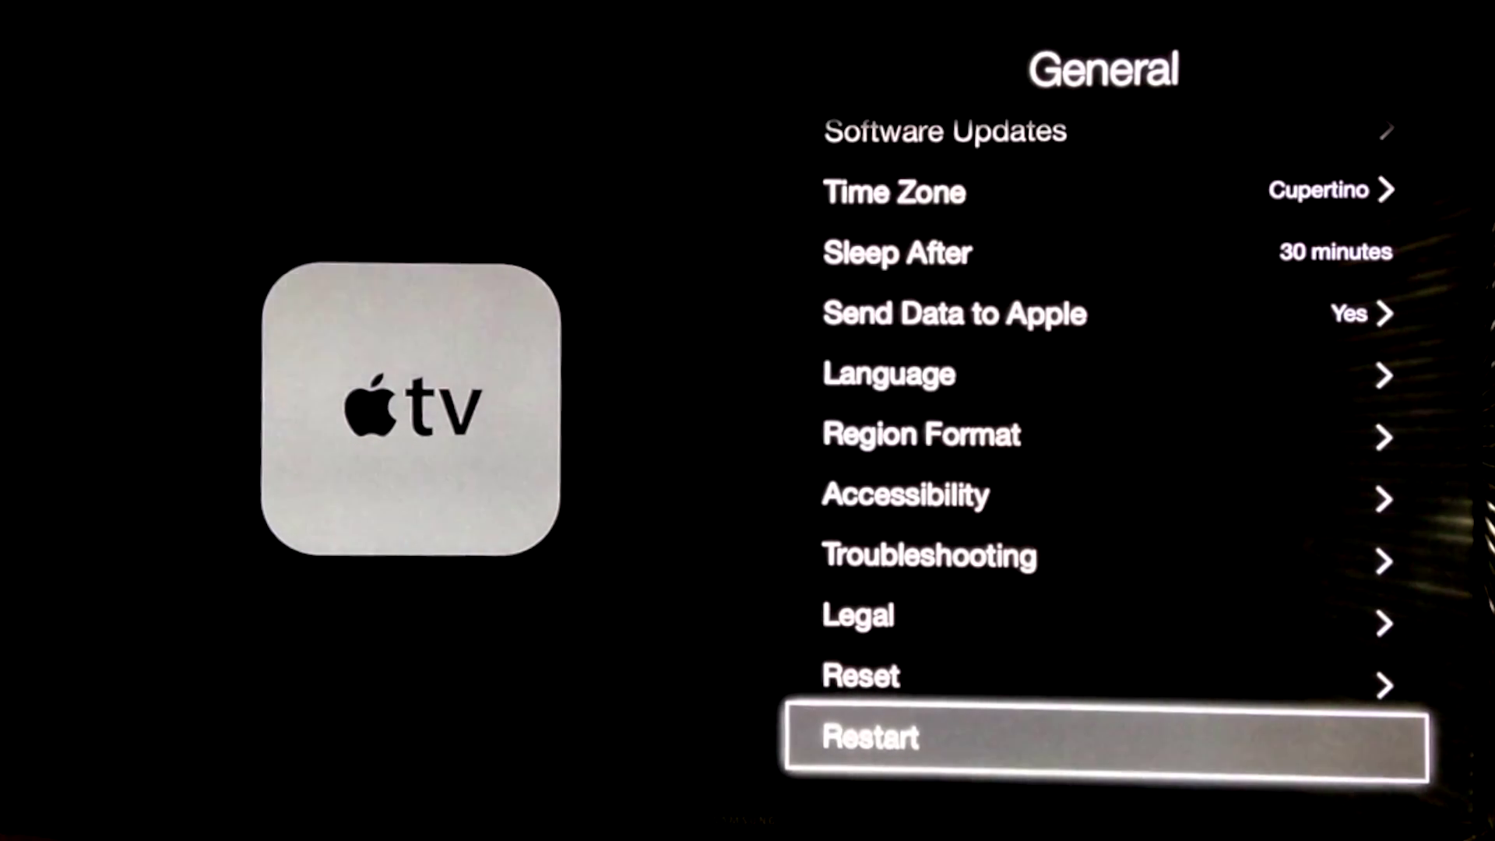
{"action": "key", "text": "Up"}
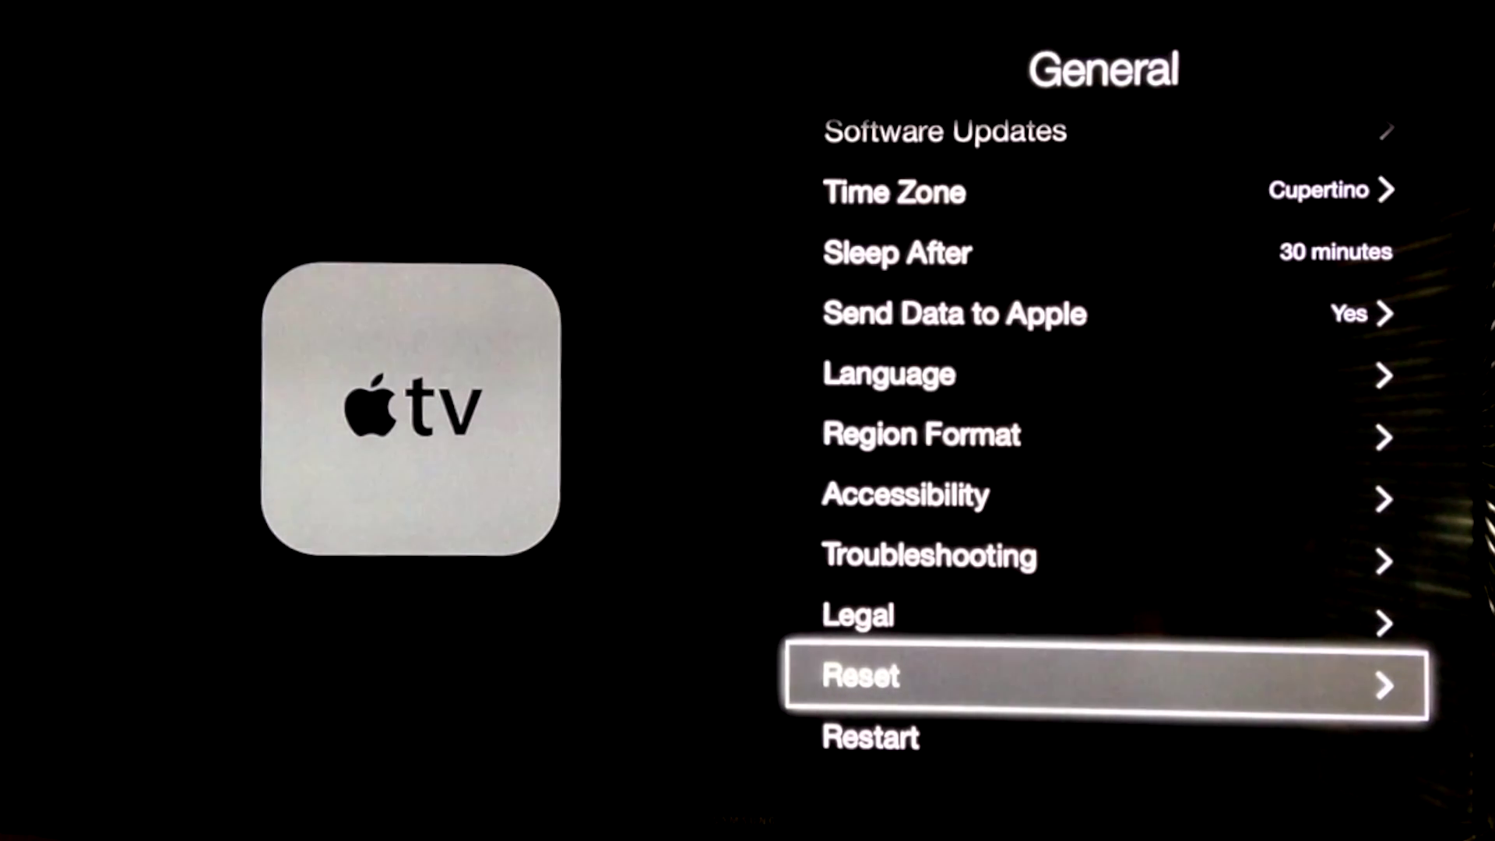
{"action": "key", "text": "Return"}
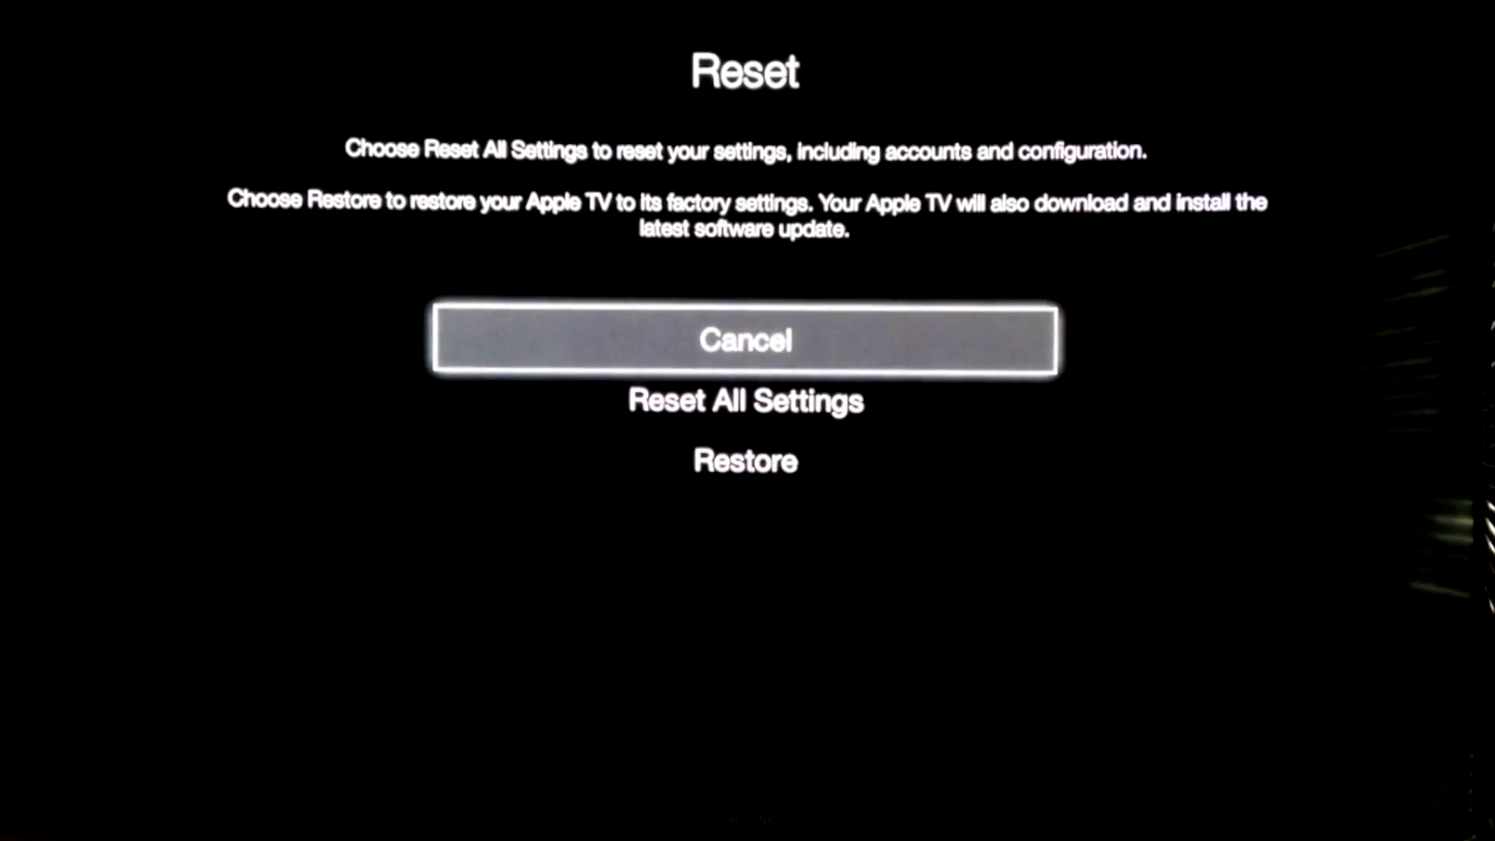
{"action": "key", "text": "Down"}
{"action": "key", "text": "Down"}
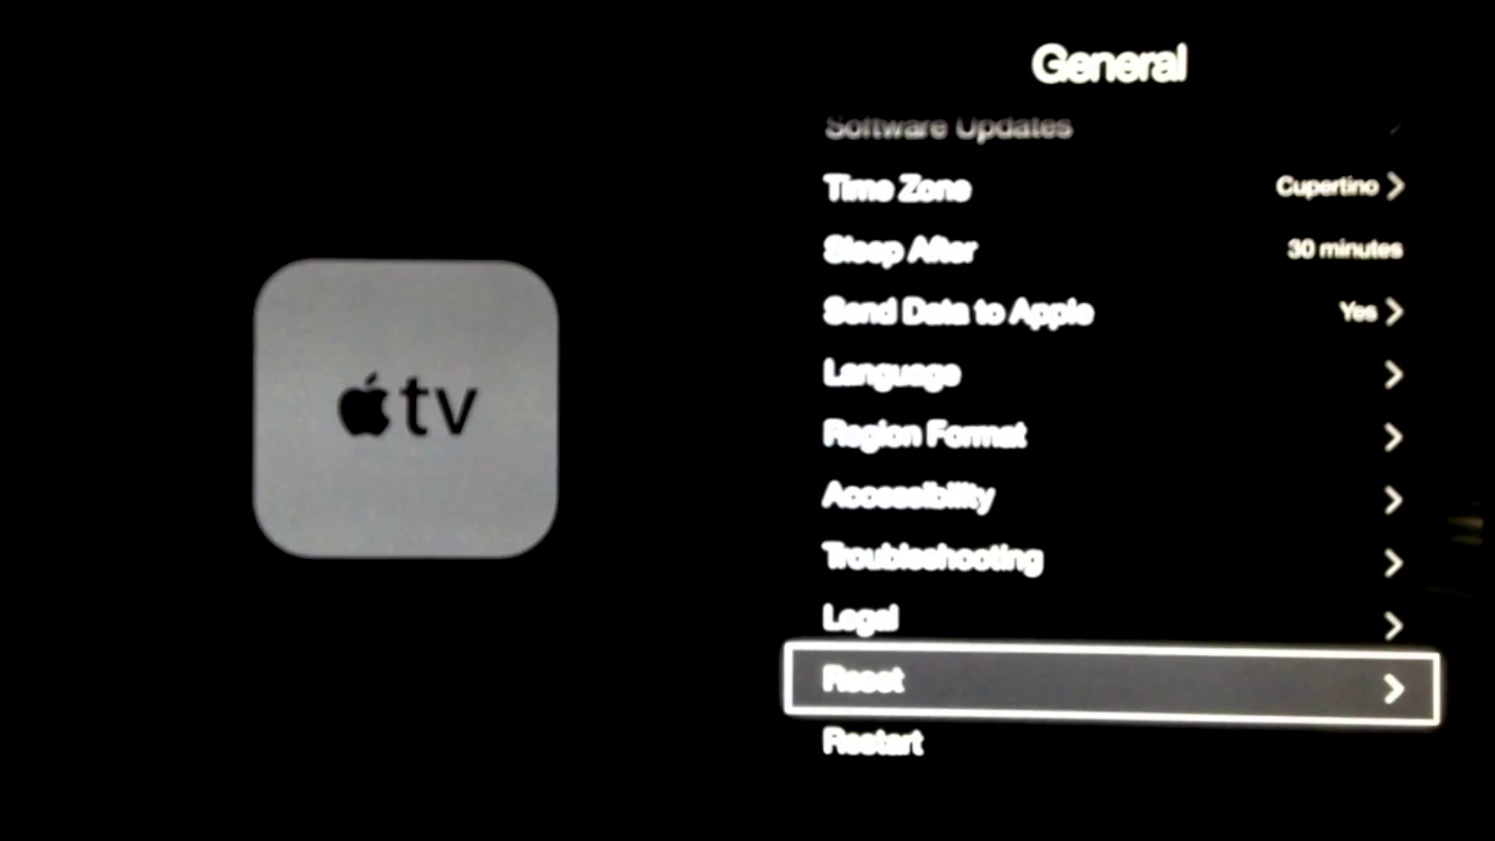
{"action": "key", "text": "Up"}
Step: Open Software Updates from the General settings list
{"action": "key", "text": "Up"}
{"action": "key", "text": "Up"}
{"action": "key", "text": "Up"}
{"action": "key", "text": "Up"}
{"action": "key", "text": "Up"}
{"action": "key", "text": "Up"}
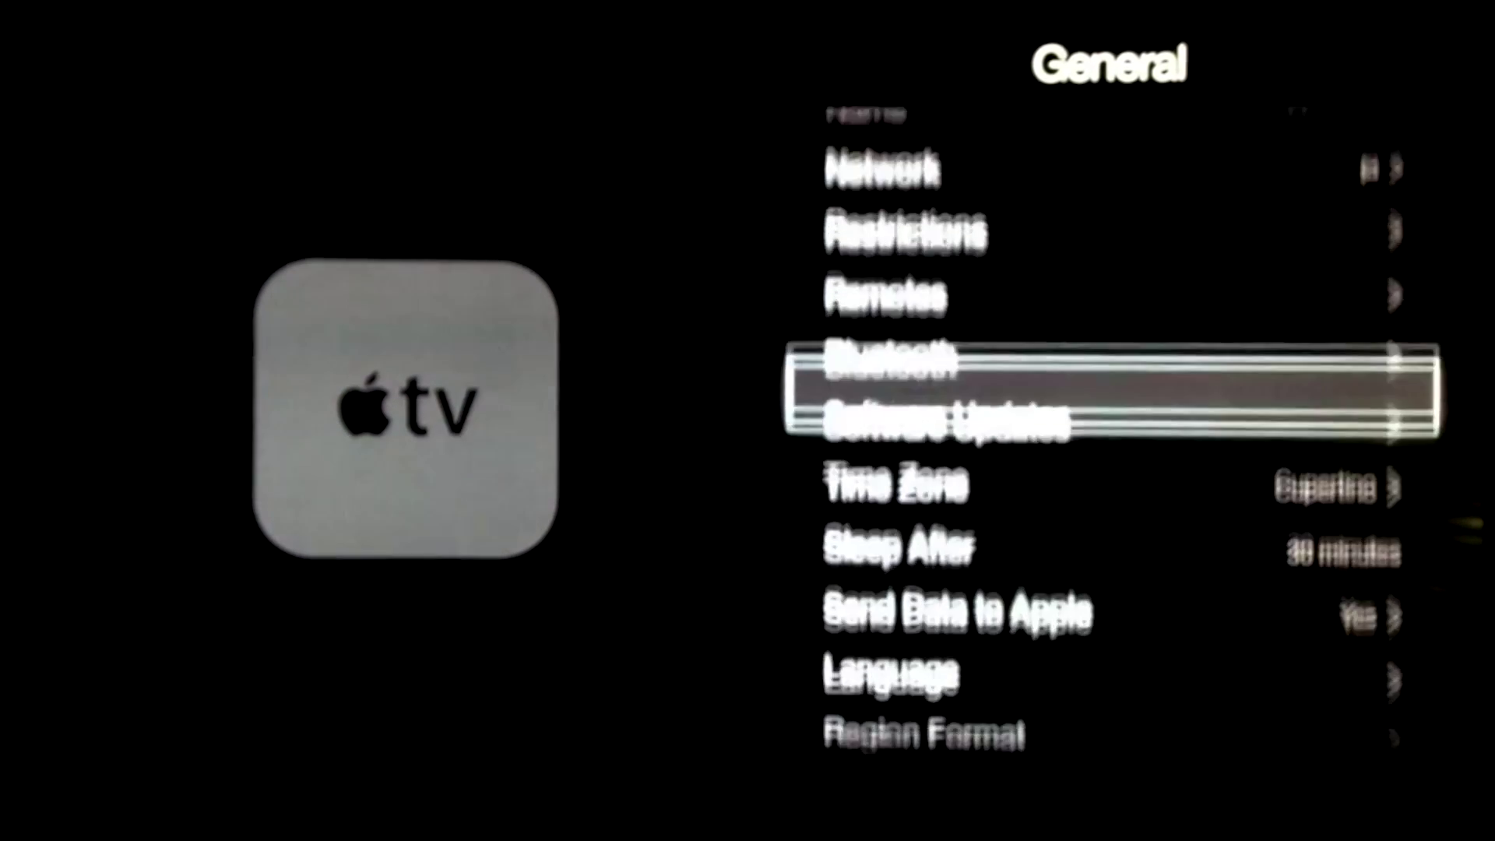
{"action": "key", "text": "Up"}
{"action": "key", "text": "Up"}
{"action": "key", "text": "Up"}
{"action": "key", "text": "Down"}
{"action": "key", "text": "Down"}
{"action": "key", "text": "Down"}
{"action": "key", "text": "Down"}
{"action": "key", "text": "Down"}
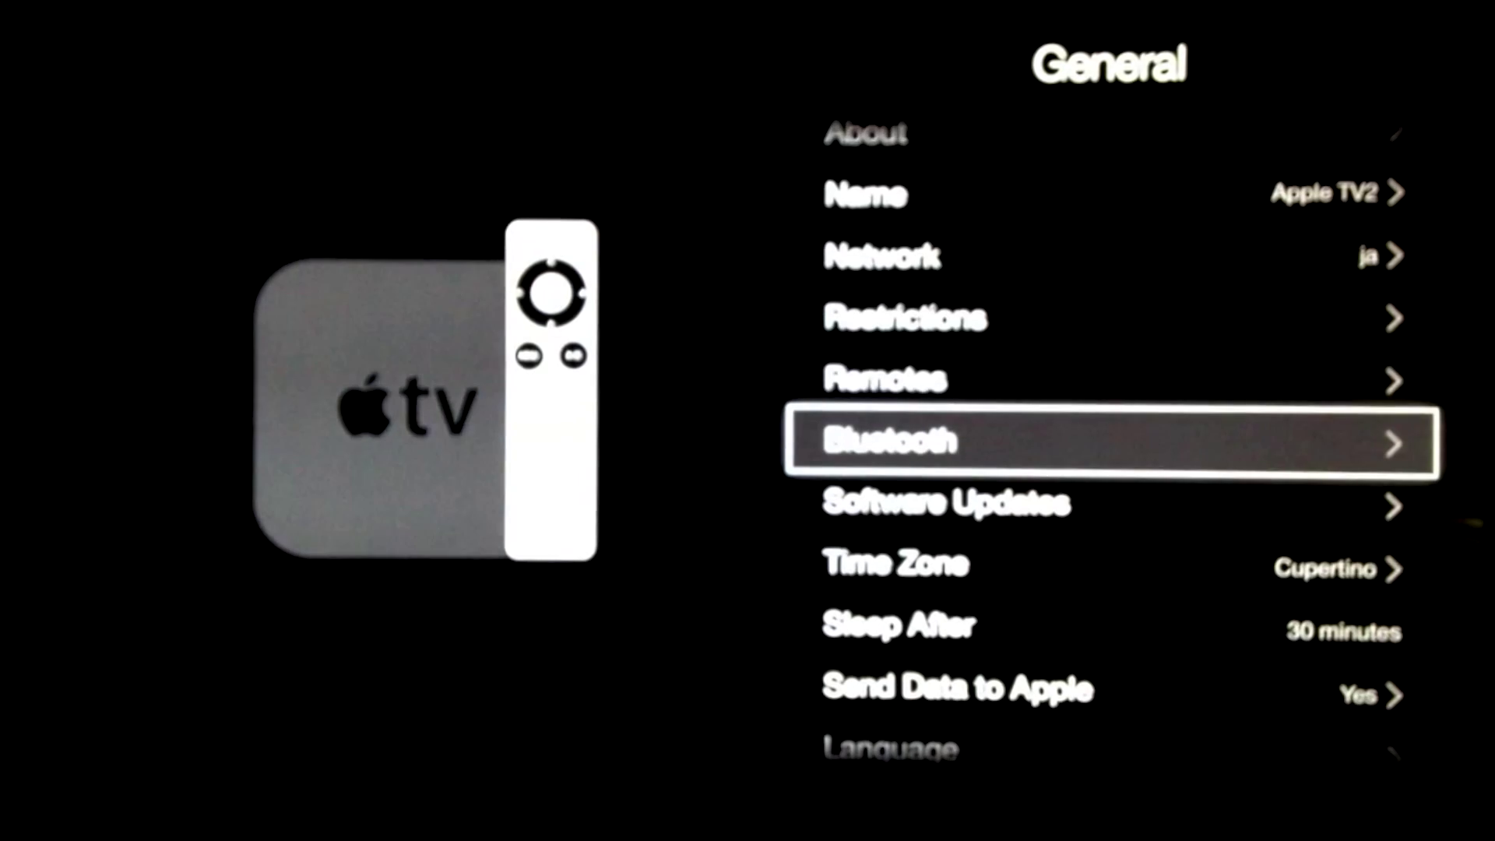
{"action": "key", "text": "Down"}
{"action": "key", "text": "Return"}
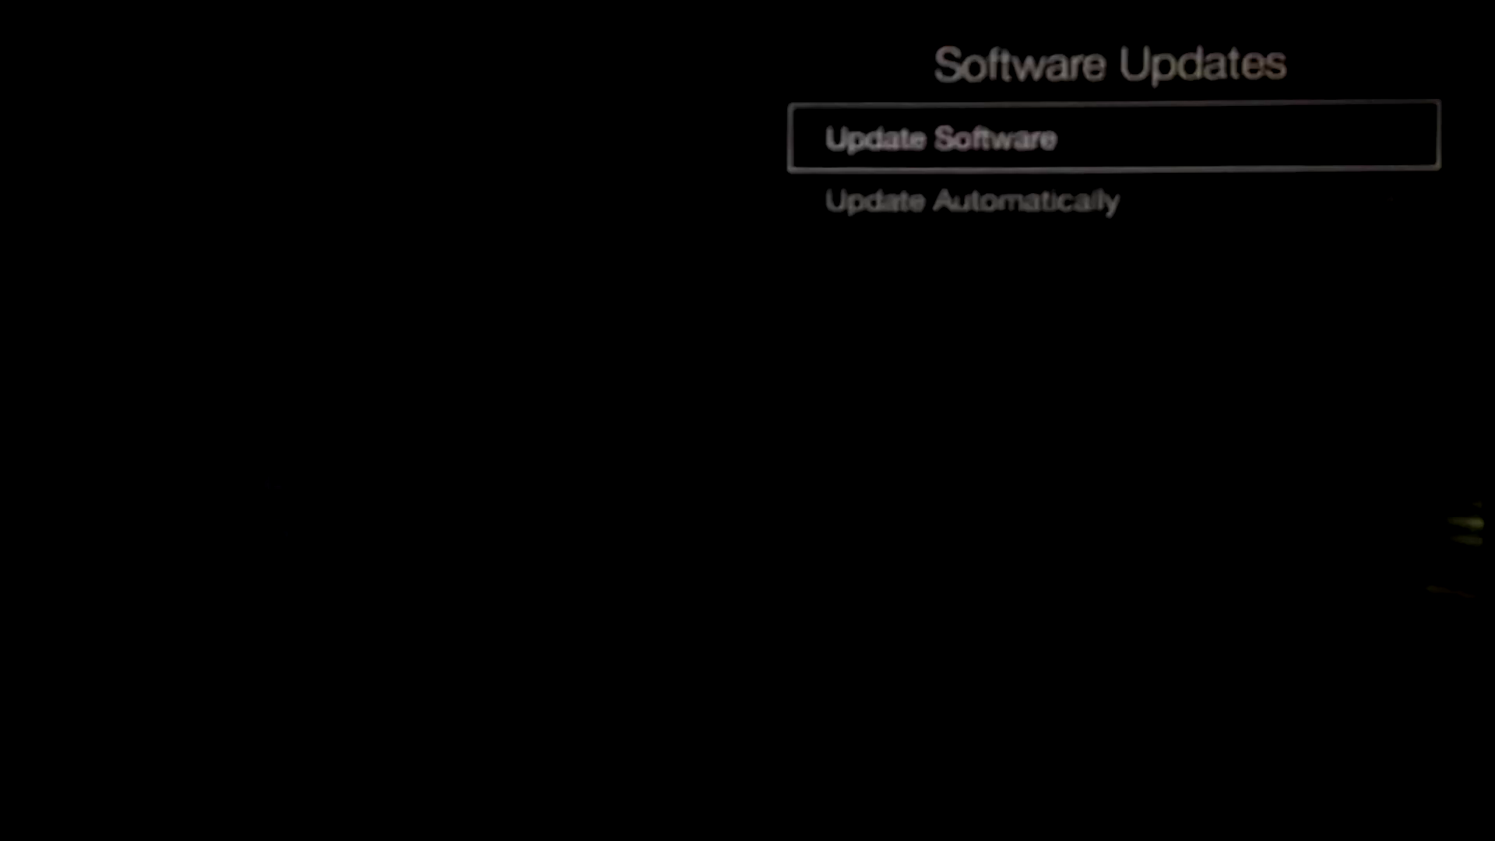
{"action": "key", "text": "Down"}
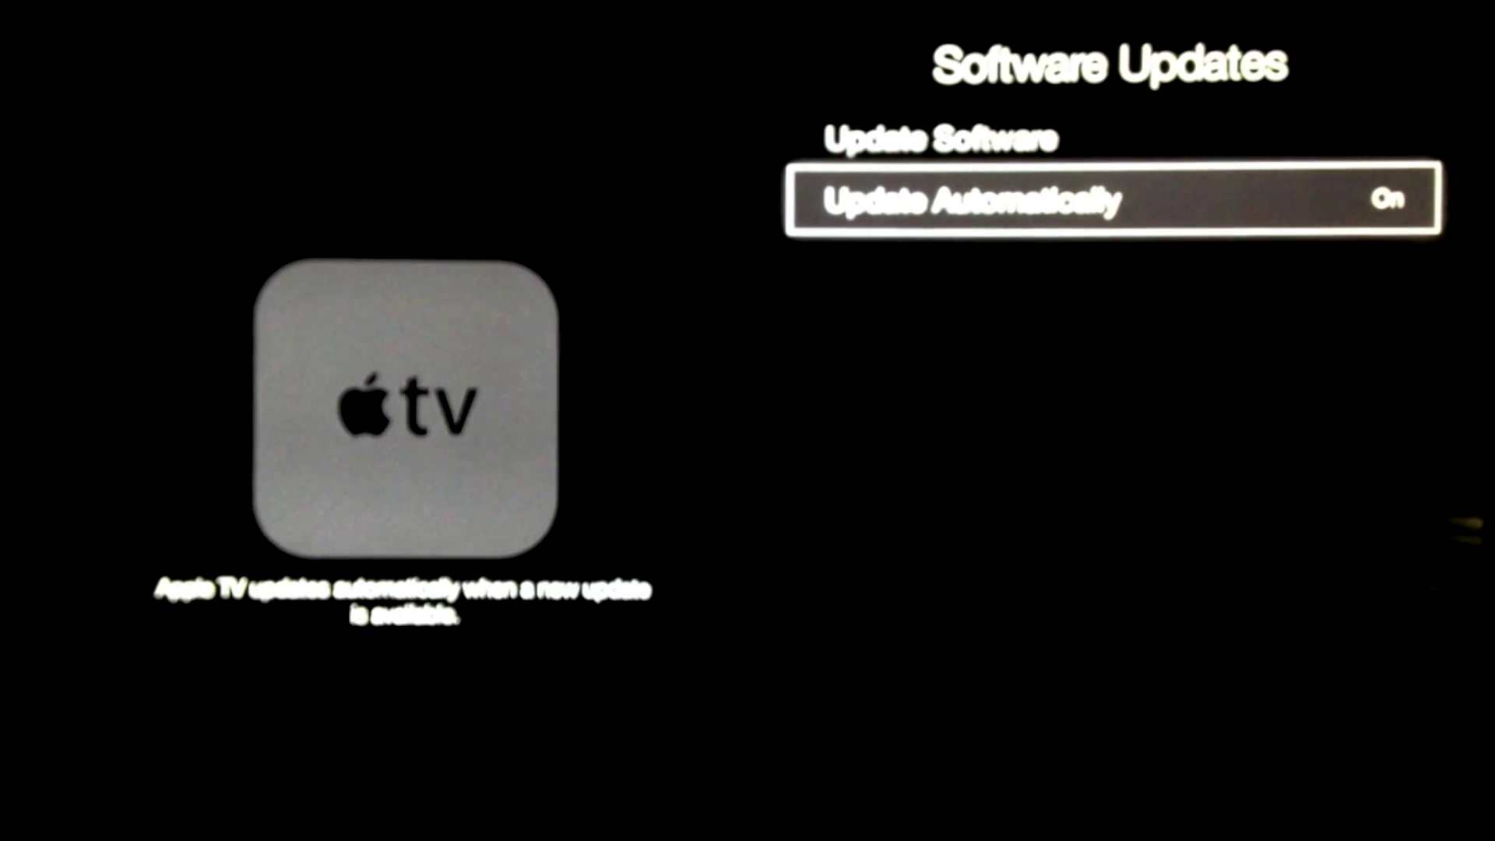
Step: Run Update Software, dismiss the 'up to date' message, and return to General
{"action": "key", "text": "Up"}
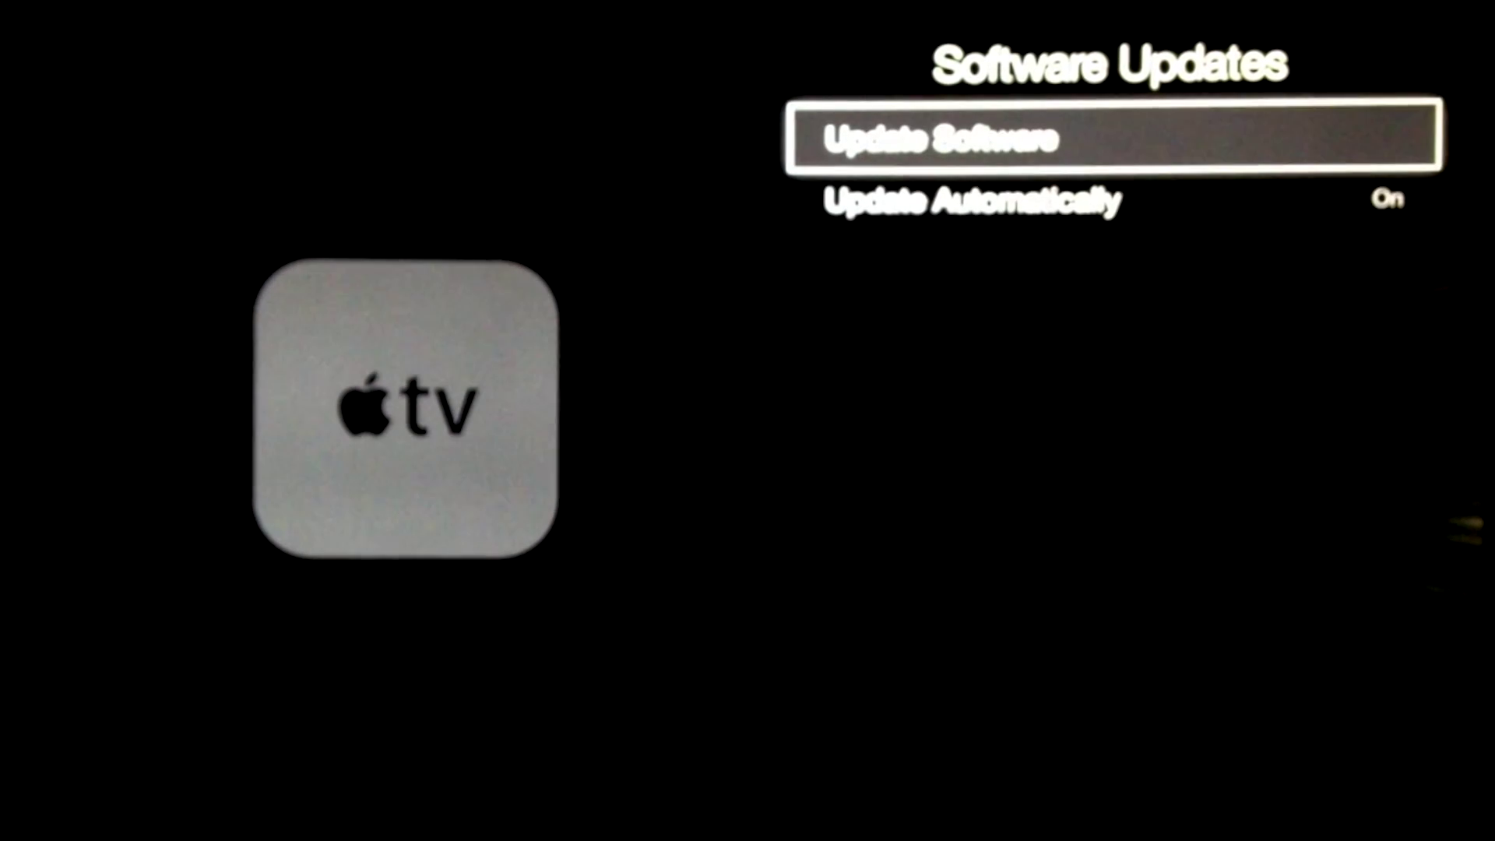
{"action": "key", "text": "Return"}
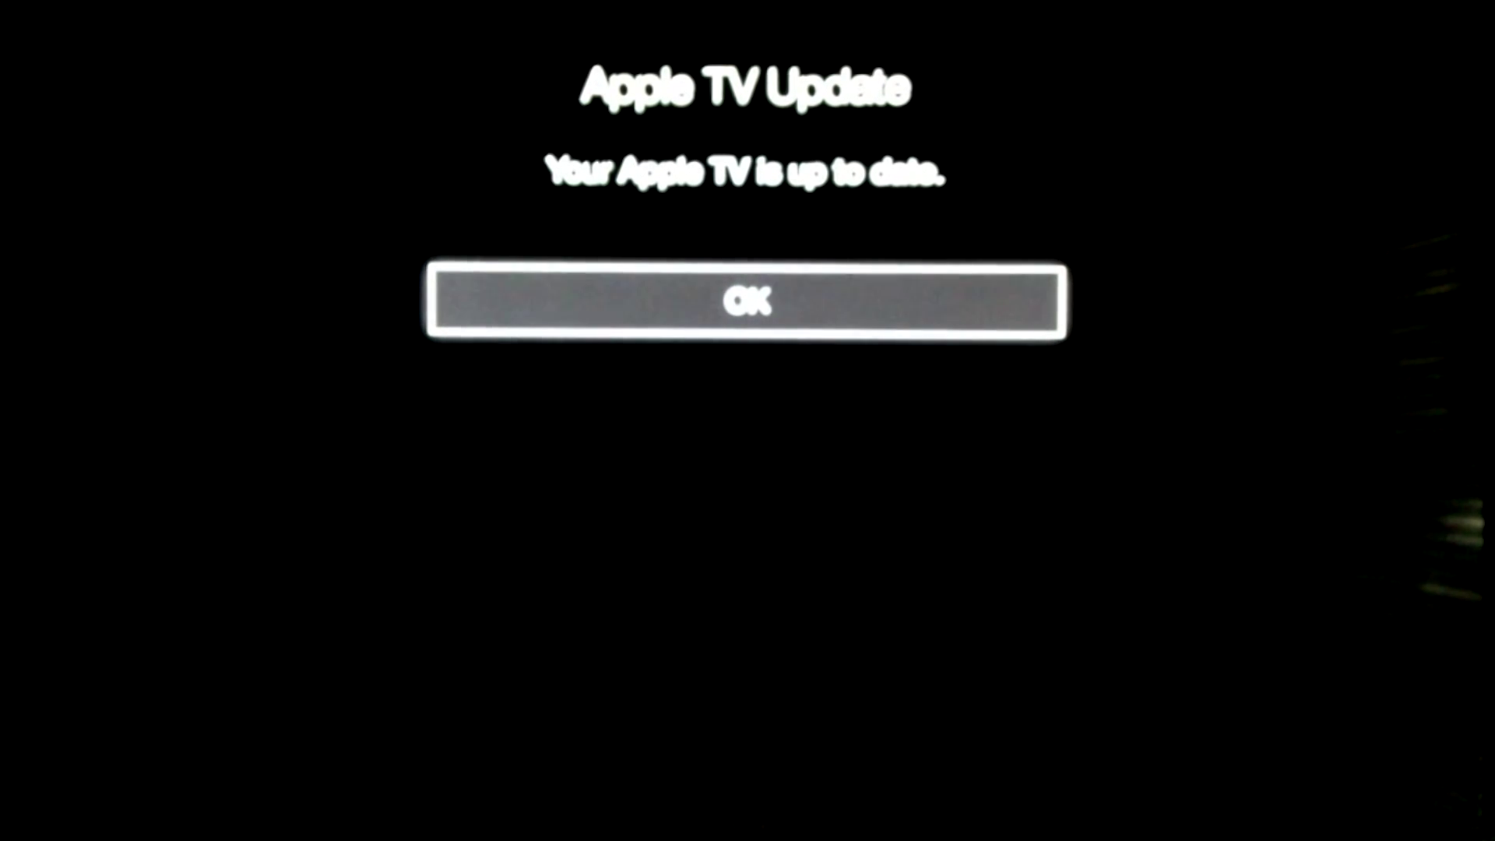
{"action": "key", "text": "Return"}
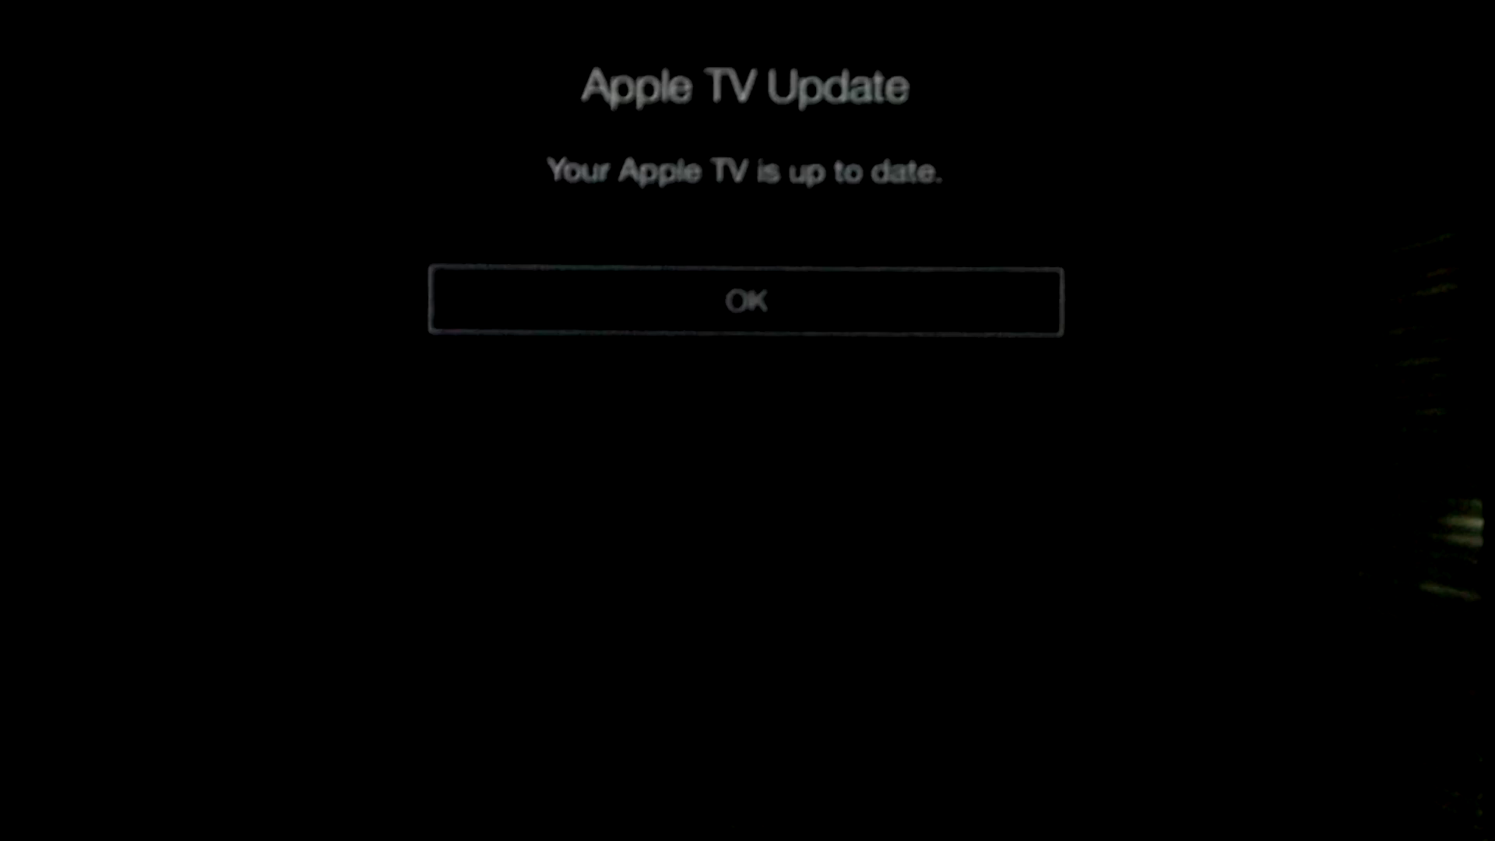
{"action": "key", "text": "Escape"}
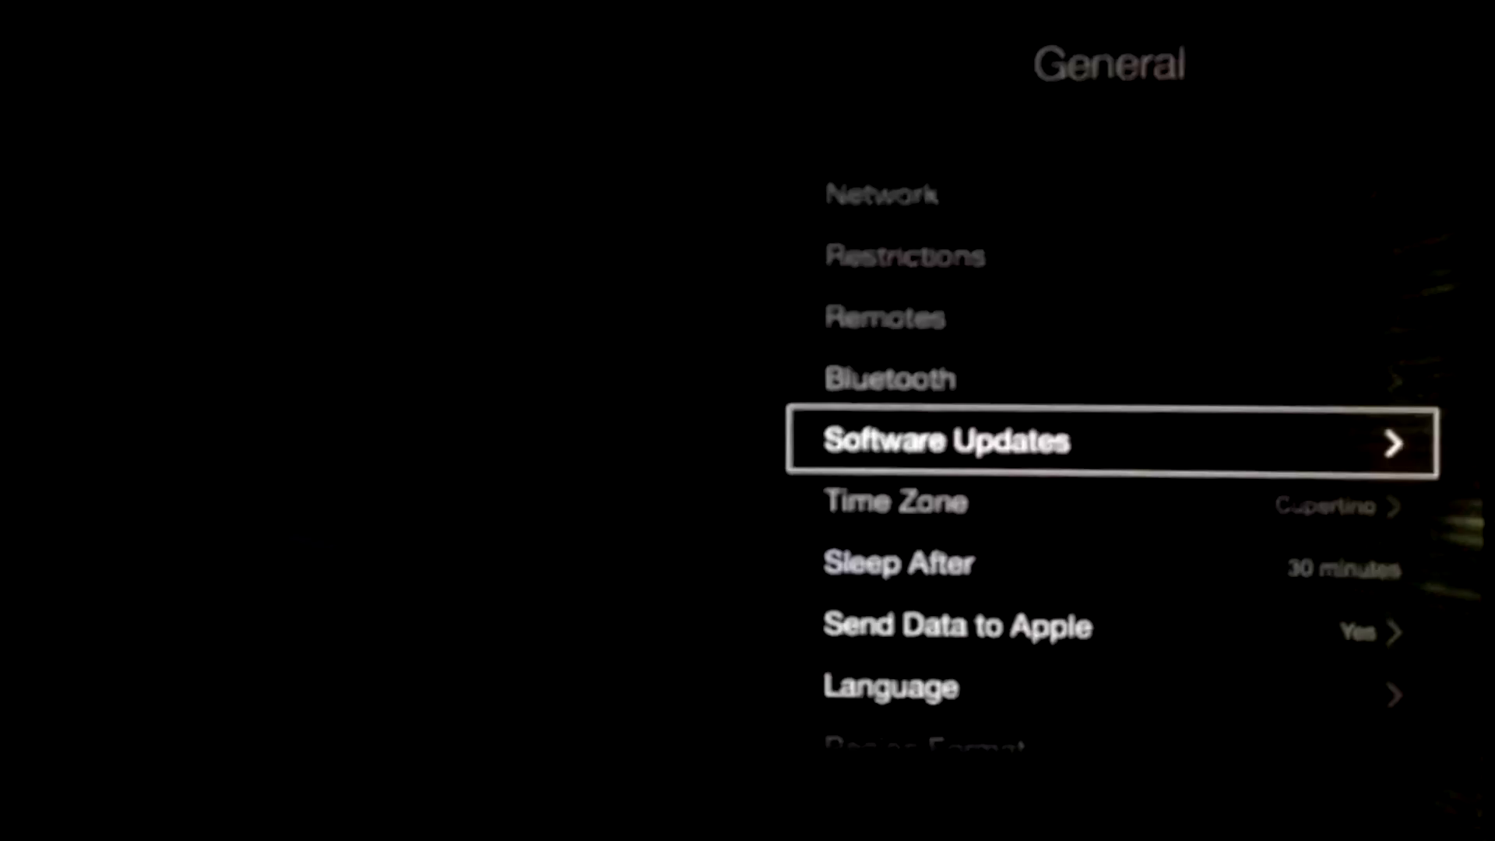